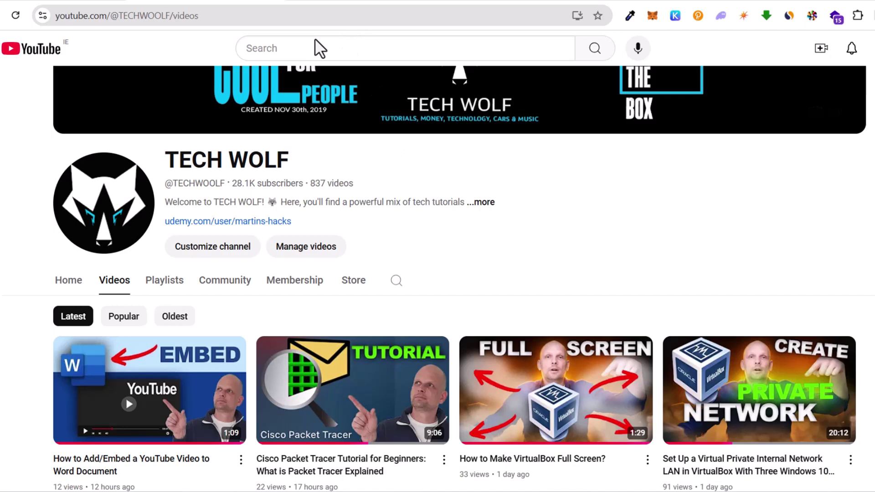
click(228, 2)
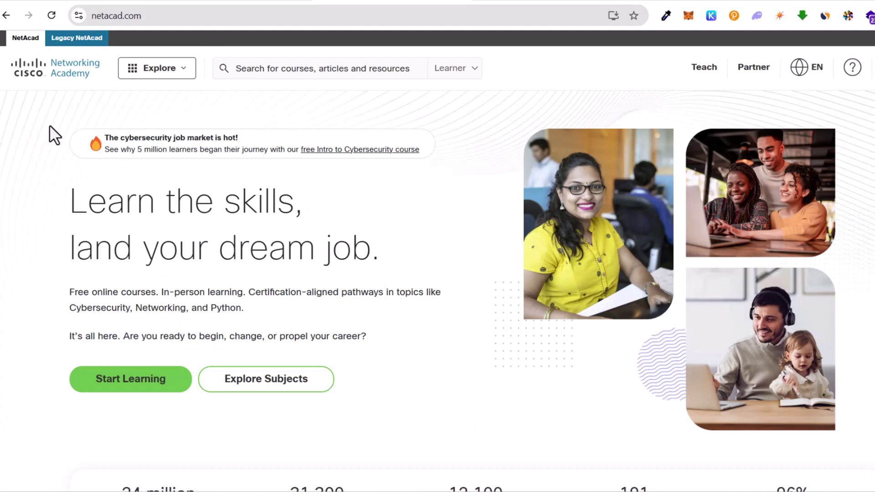
scroll(398, 320, down, 10)
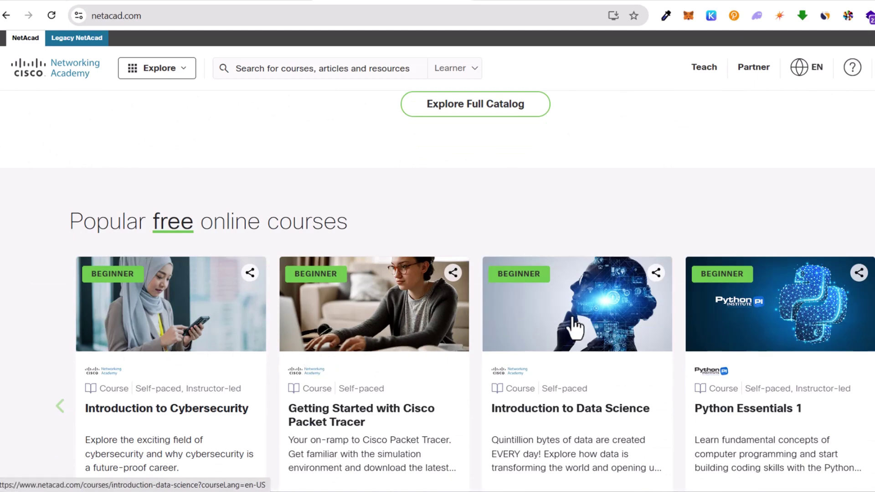
scroll(570, 326, down, 3)
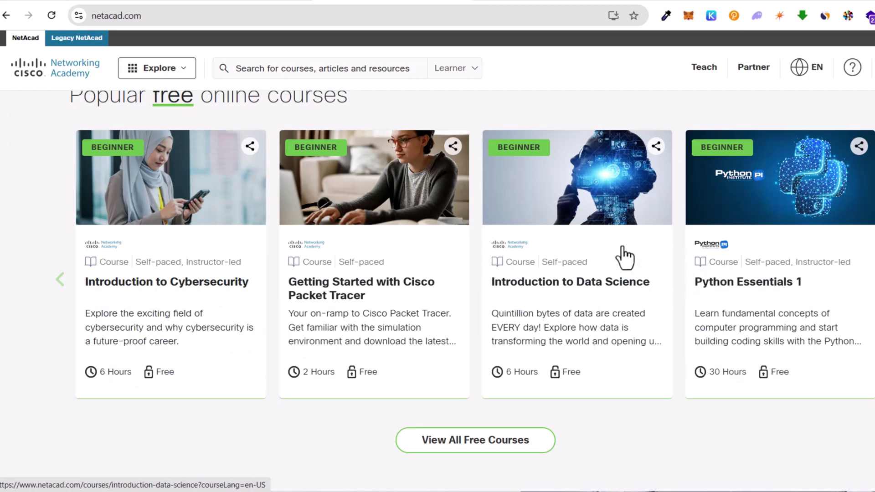
scroll(492, 242, up, 12)
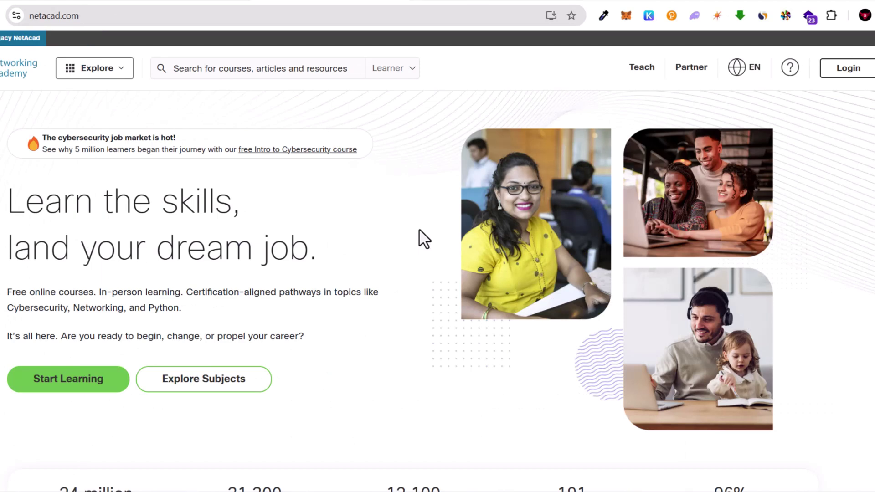
Open the NetAcad login form, then switch to creating a new account via Sign up
click(847, 68)
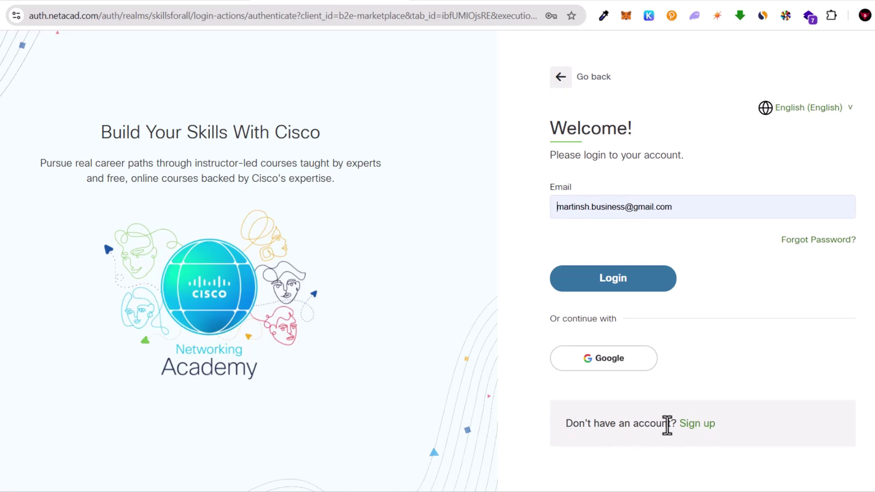
click(693, 424)
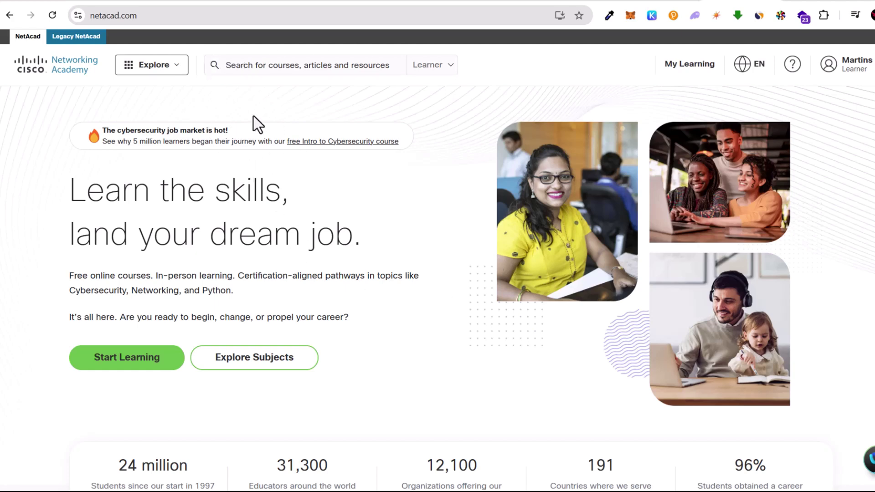
Scroll down the signed-in home page to the Popular free online courses carousel
scroll(387, 225, down, 7)
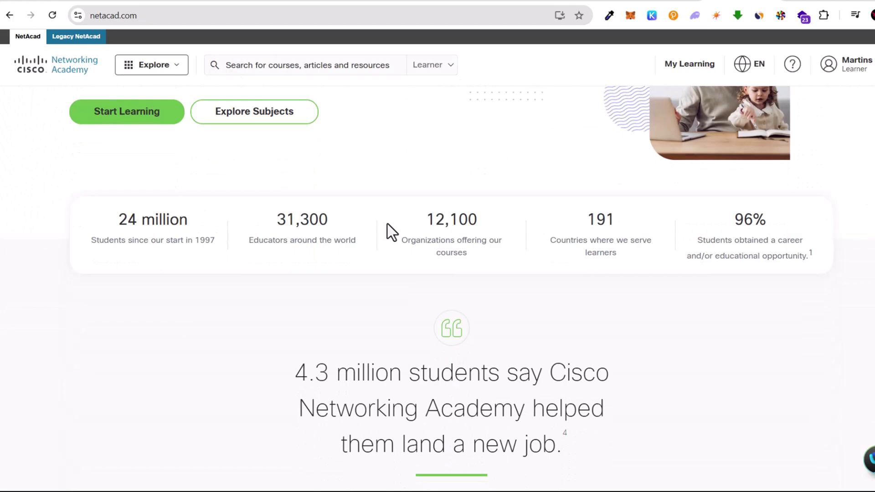
scroll(387, 223, down, 12)
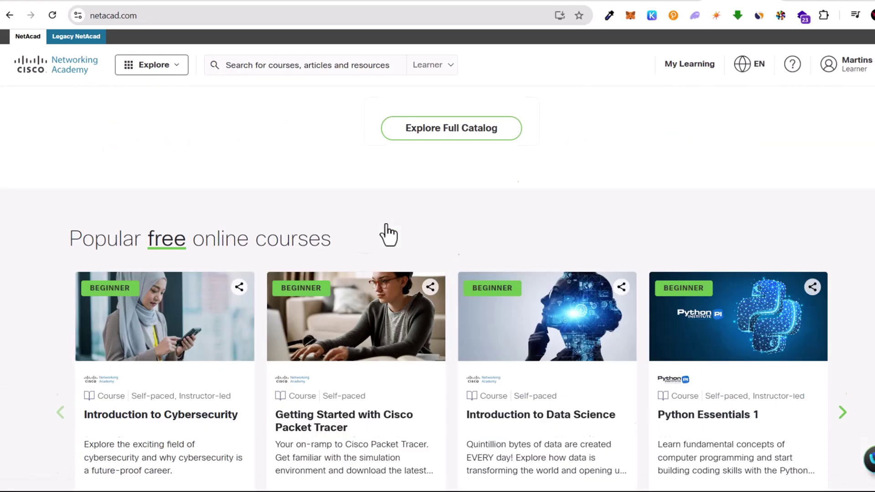
scroll(385, 221, down, 2)
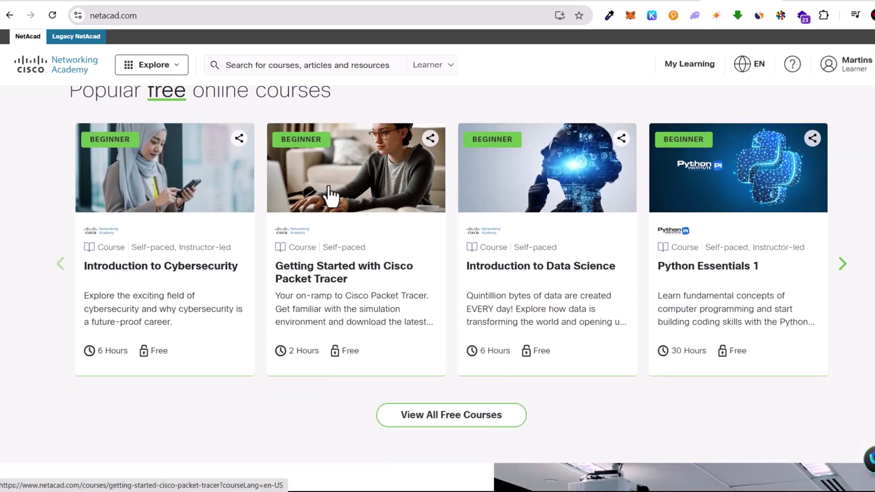
Open Getting Started with Cisco Packet Tracer, highlight its title and description, then start it self-paced
click(331, 273)
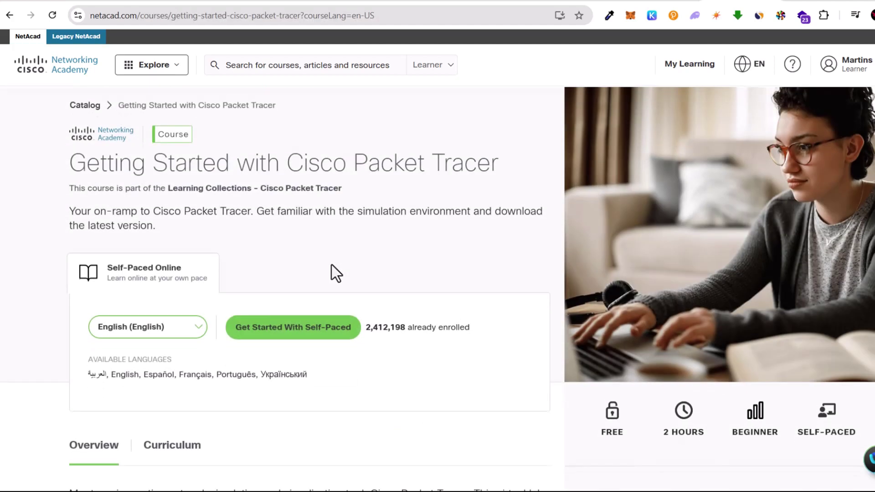
drag(70, 162, 476, 173)
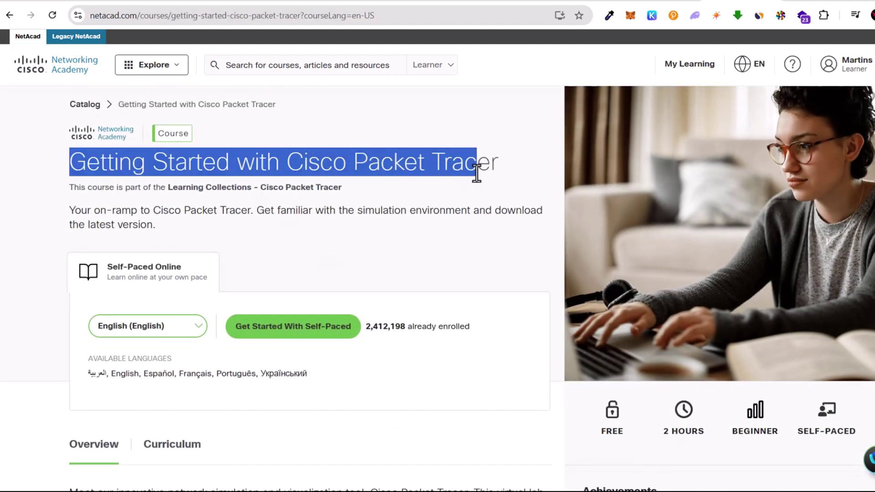
drag(81, 210, 531, 214)
drag(69, 225, 164, 222)
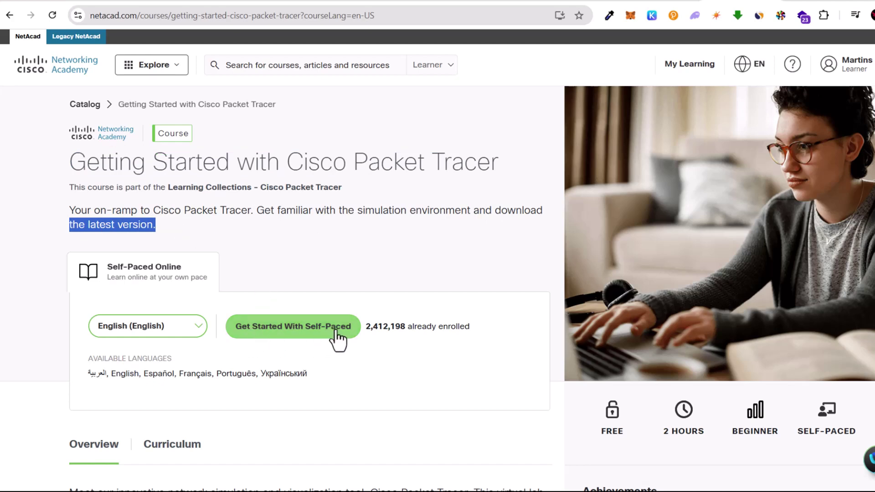
click(272, 333)
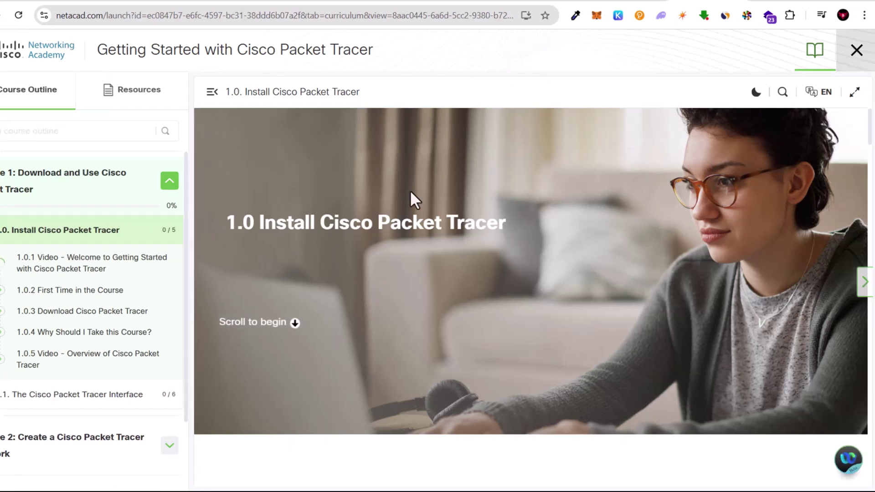
Close the course player, open the account panel, and focus the My Learning course search
click(857, 50)
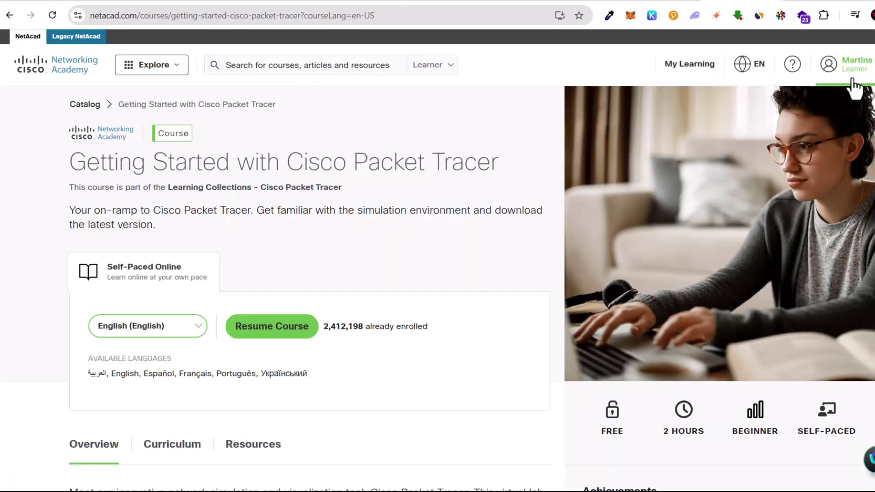
click(858, 68)
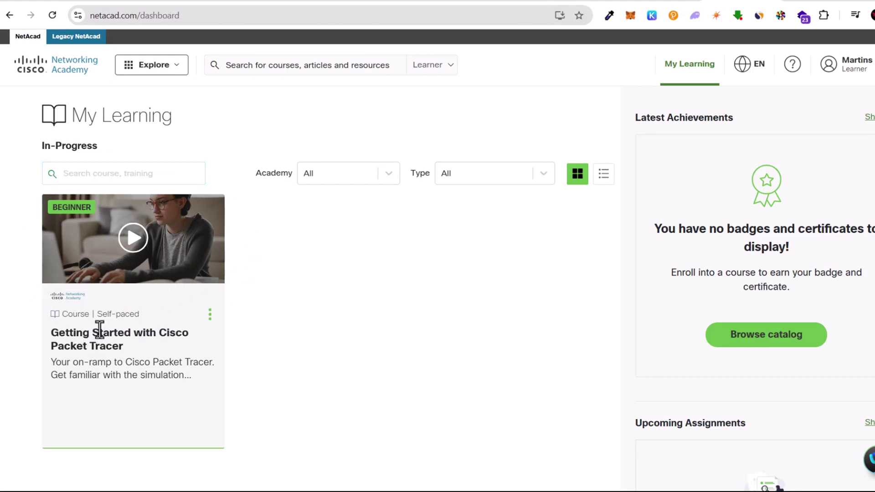
click(125, 164)
Return to the home page, advance the popular free courses carousel twice, and open the account panel
click(70, 68)
scroll(41, 220, down, 10)
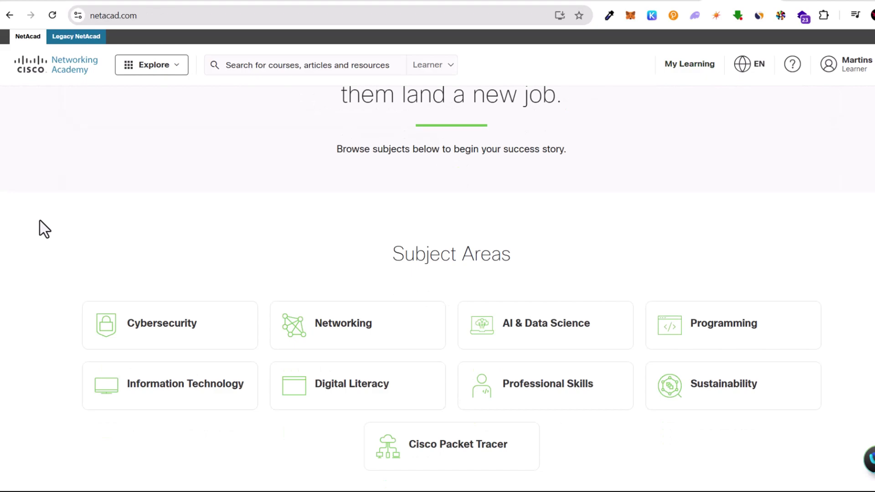
scroll(40, 220, down, 10)
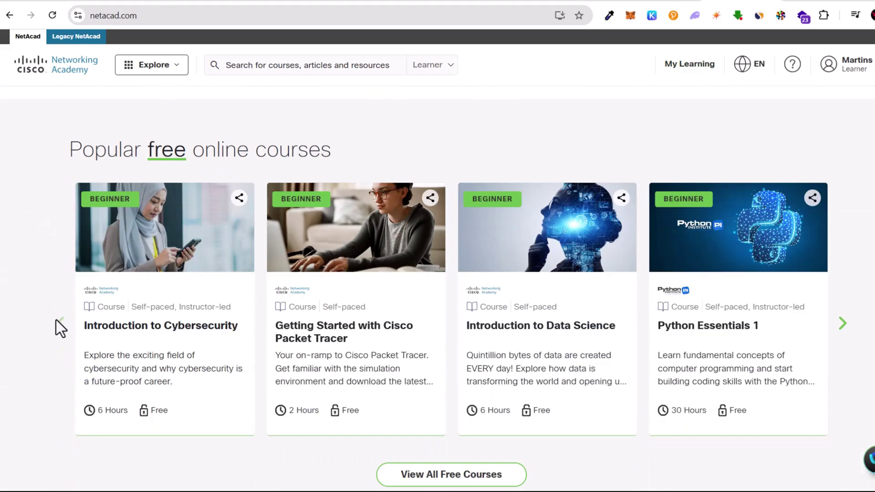
click(842, 325)
click(842, 324)
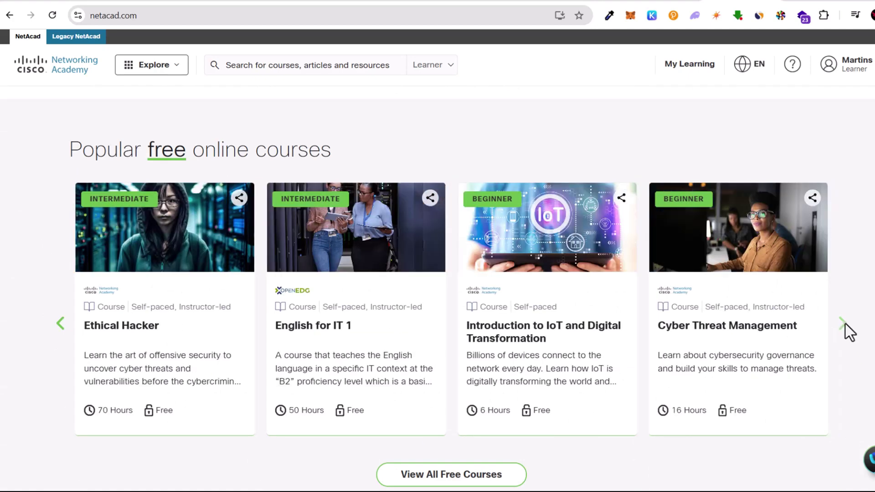
click(857, 69)
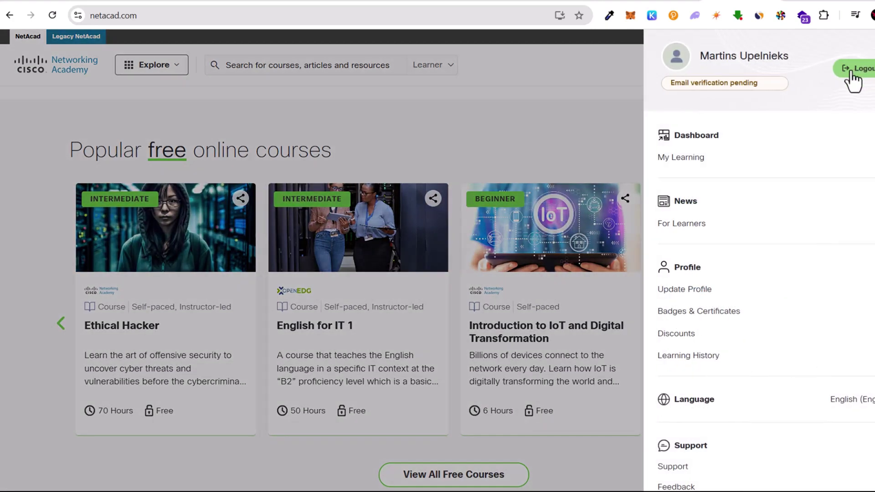
From My Learning, expand Module 1 of the Packet Tracer course and highlight the lab-downloads sentence in 1.0.2
click(695, 158)
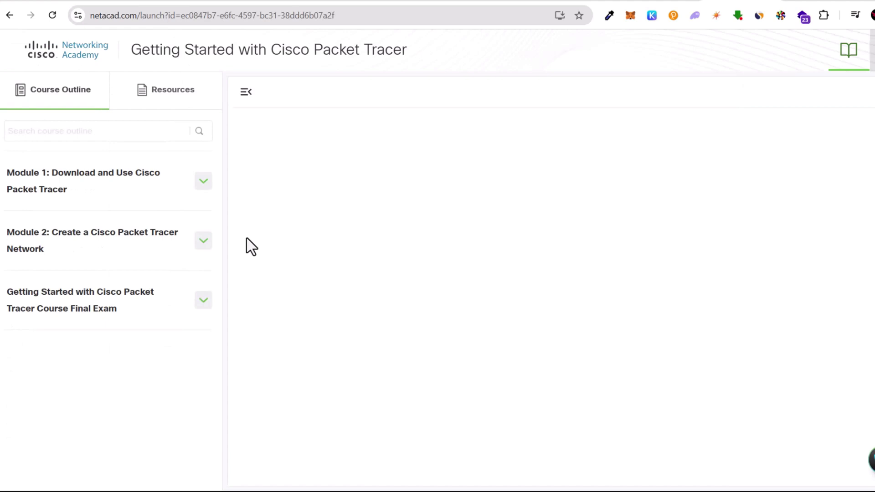
click(203, 189)
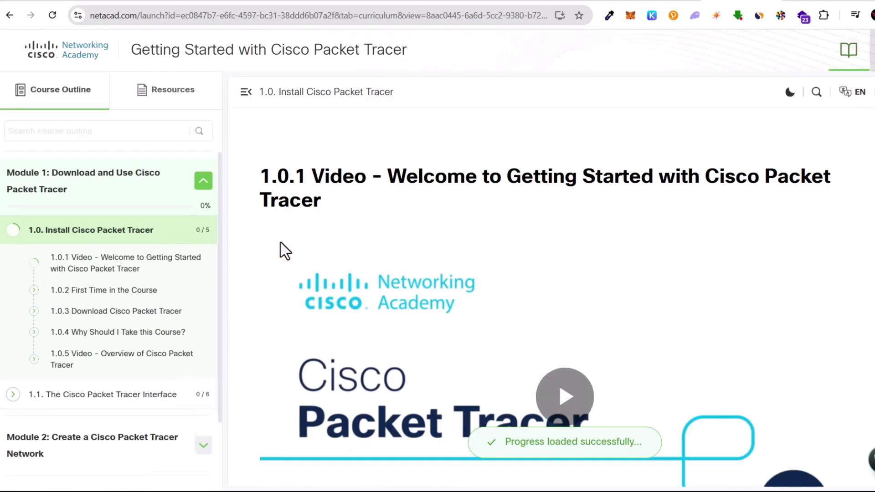
scroll(280, 243, down, 10)
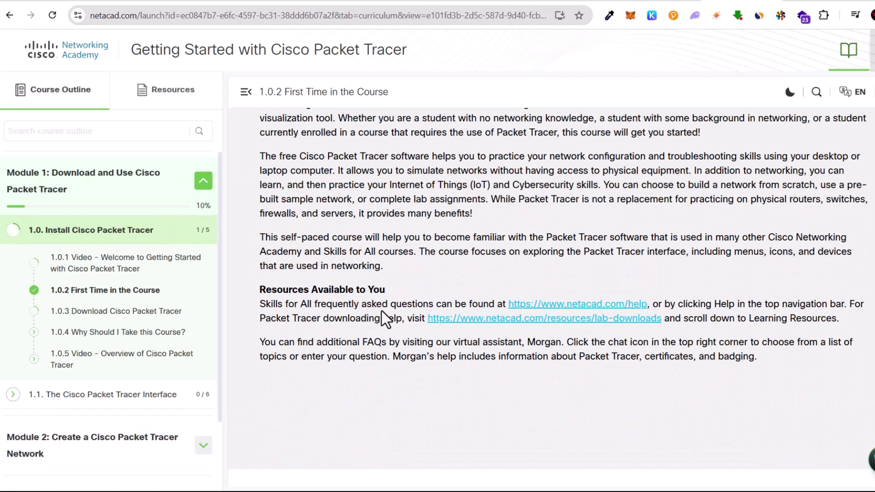
drag(388, 318, 675, 318)
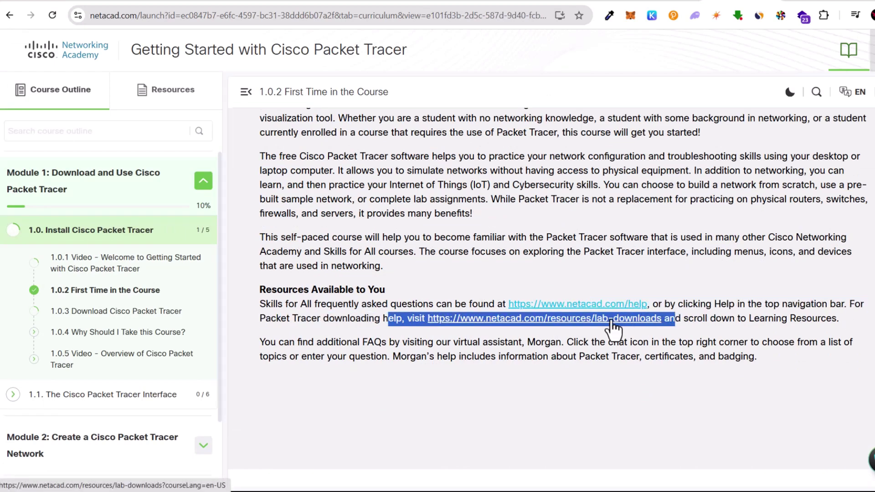
Follow the lab-downloads link, scroll to Learning Resources, and check the Packet Tracer 8.2.2 Windows 64bit download
click(611, 319)
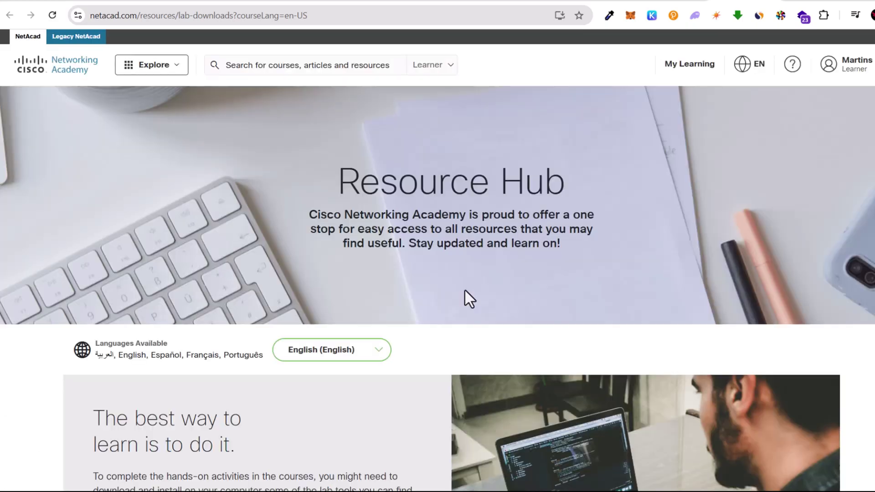
scroll(465, 292, down, 5)
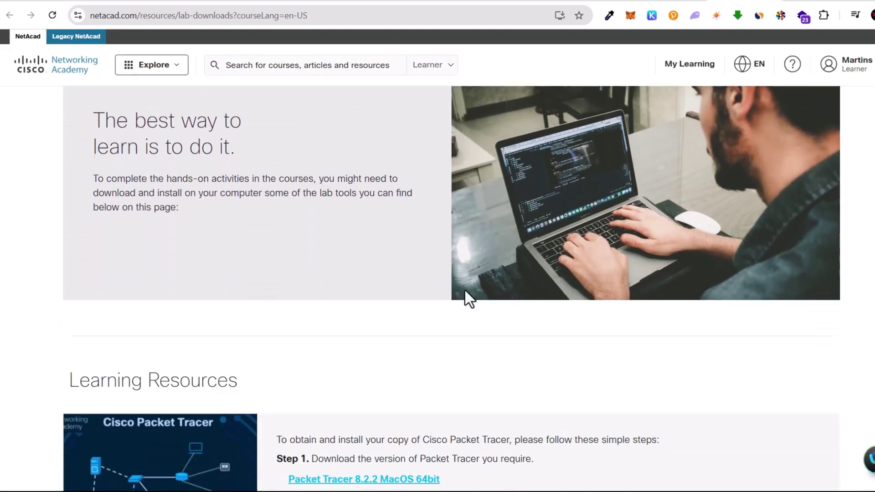
scroll(465, 291, down, 5)
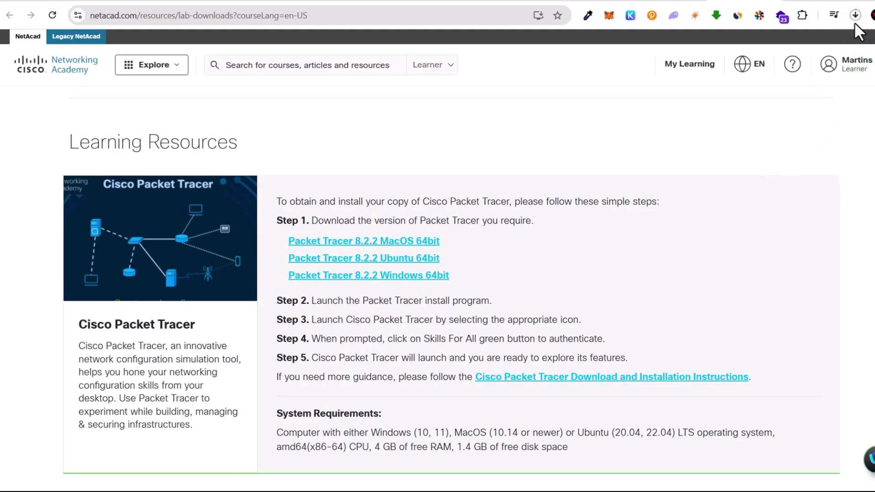
click(855, 19)
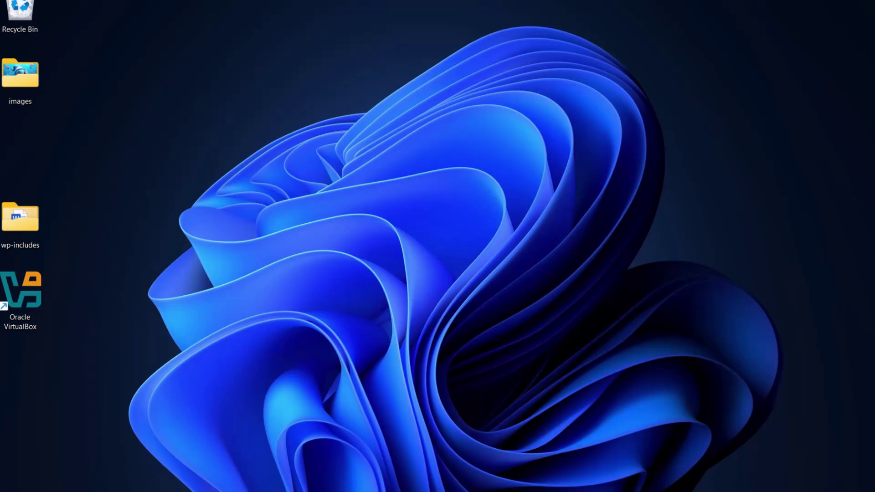
Accept the licence, keep the default folder, Start Menu folder and desktop shortcut, and install Packet Tracer 8.2.2
mouse_move(545, 487)
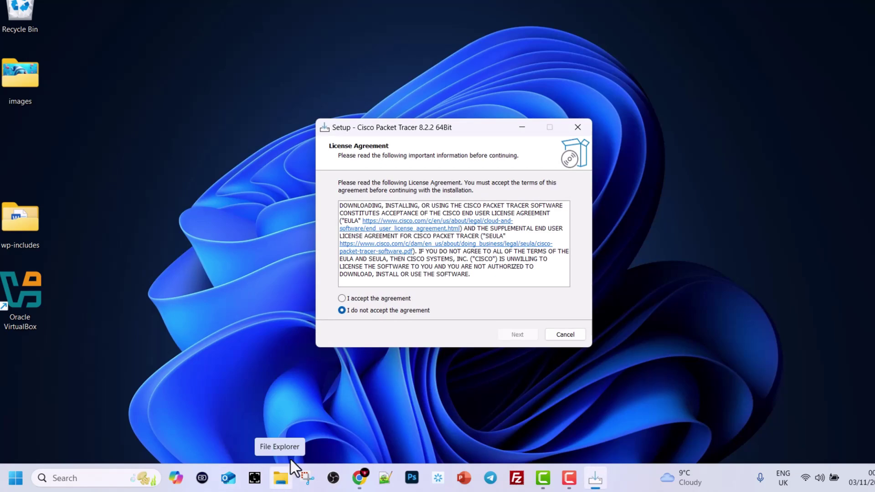
click(341, 299)
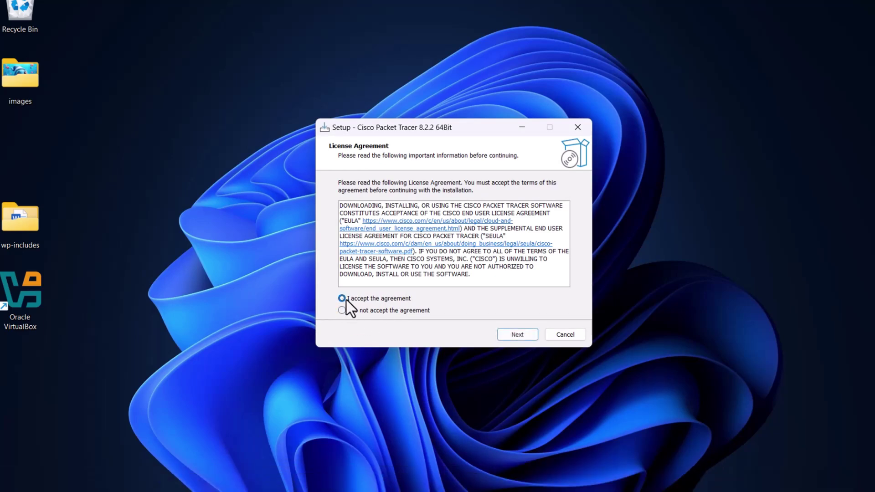
click(515, 333)
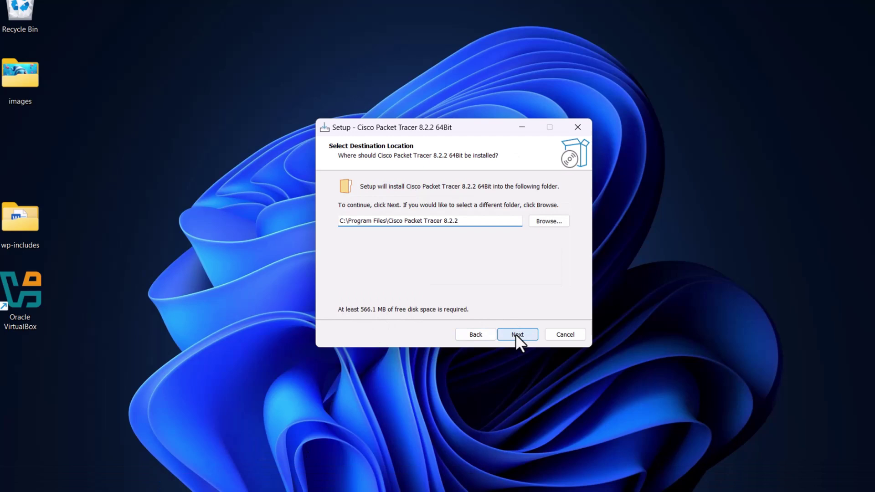
click(515, 334)
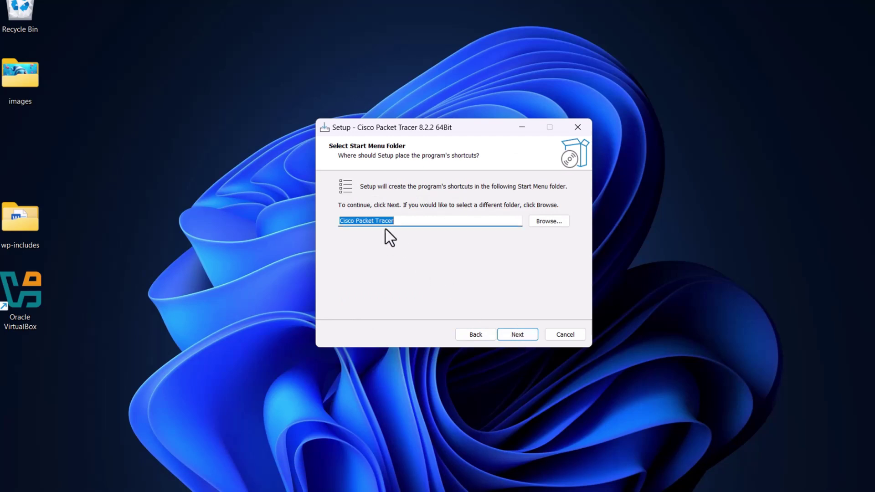
click(515, 335)
click(513, 334)
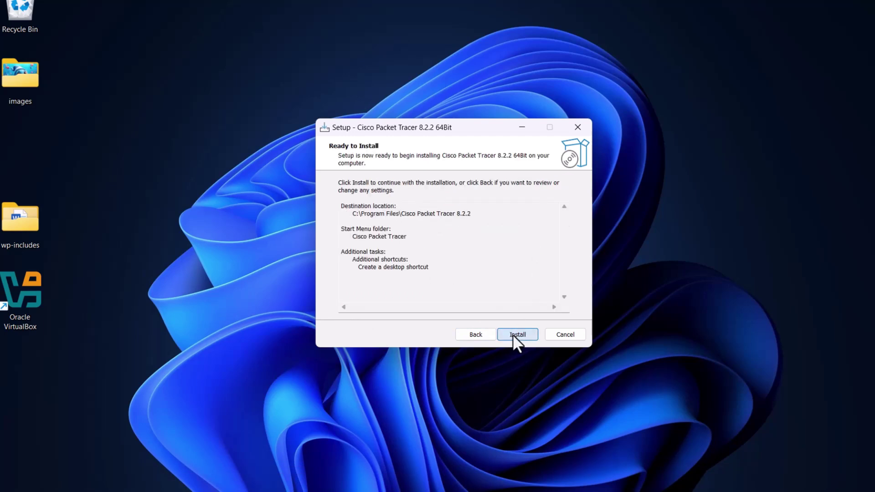
click(516, 335)
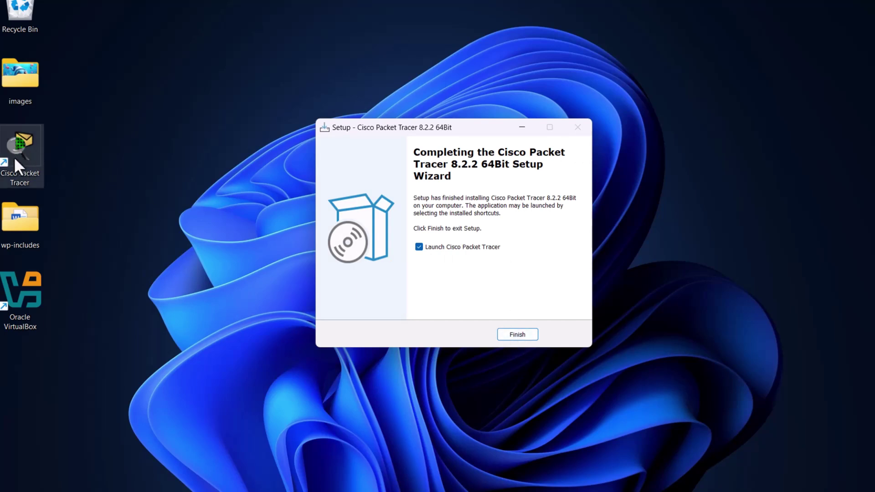
Finish setup to launch Packet Tracer, decline multi-user mode, and settle the Windows firewall prompt
click(509, 335)
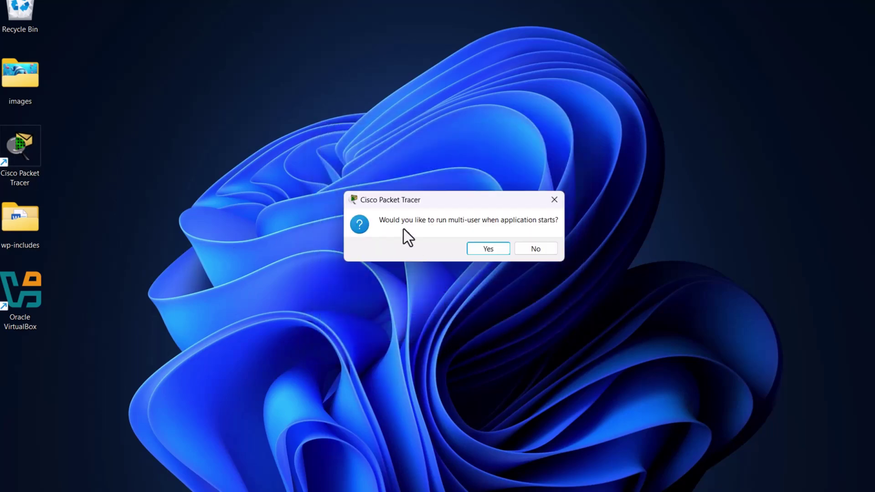
click(532, 248)
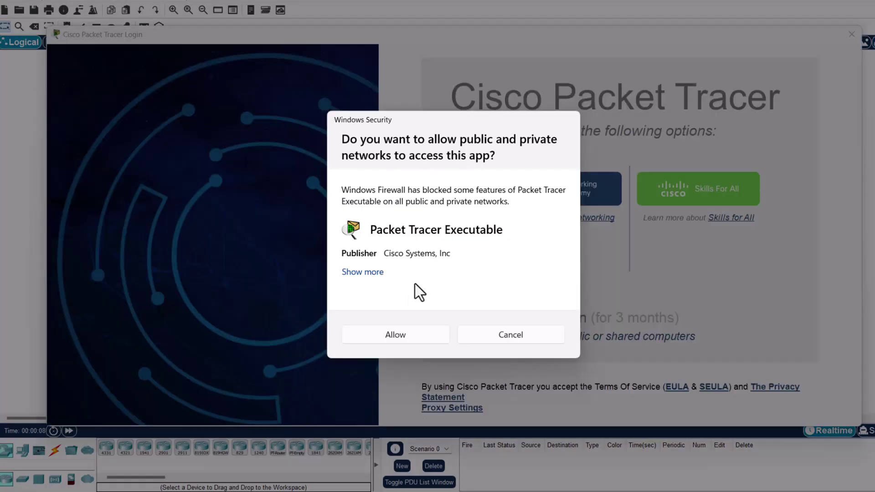
click(396, 334)
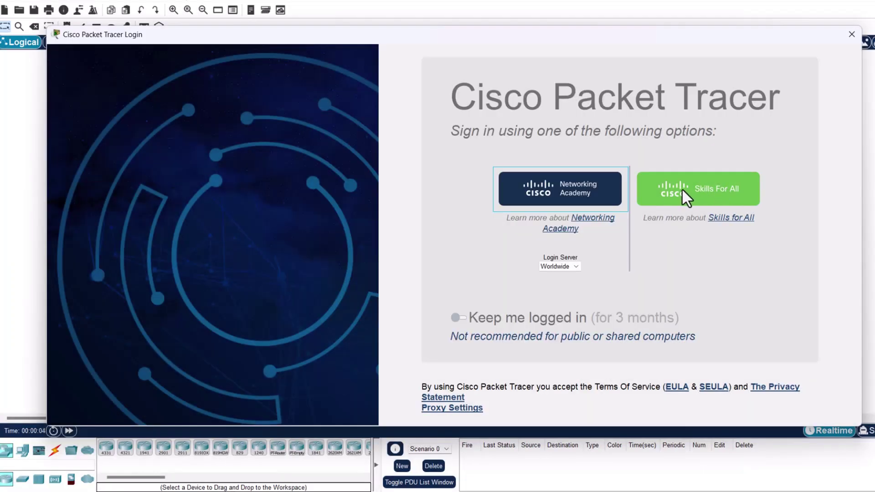
Choose Skills For All sign-in from the Packet Tracer login window
click(603, 176)
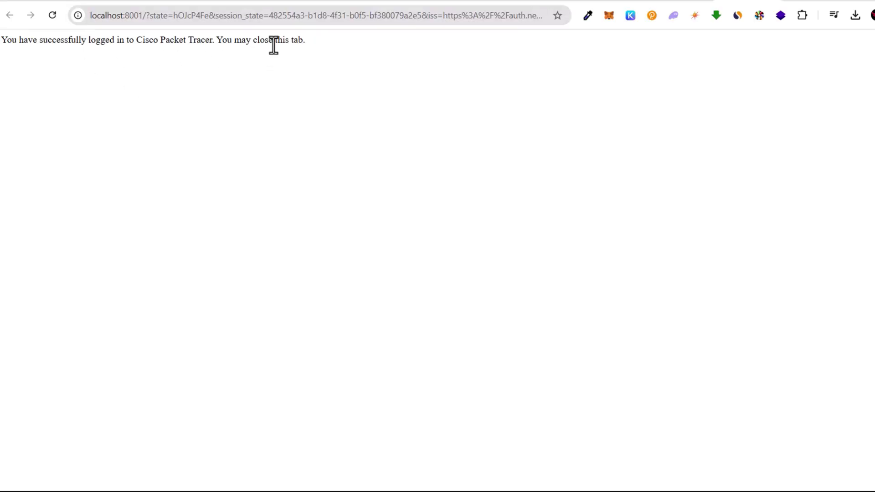